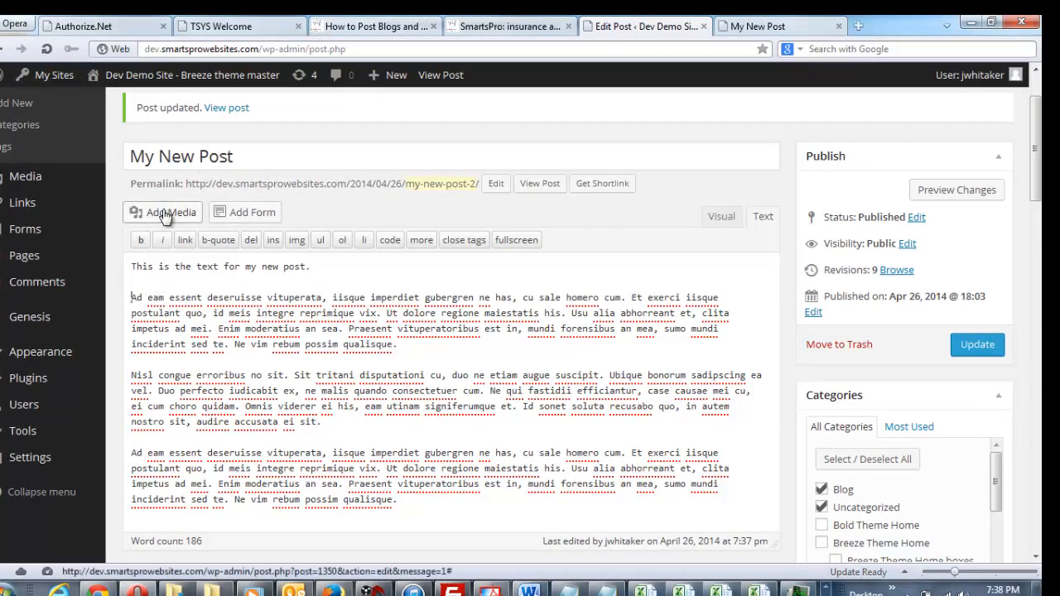
Step: Upload the HealthCareReform image from the Images folder to the post's media library
click(167, 213)
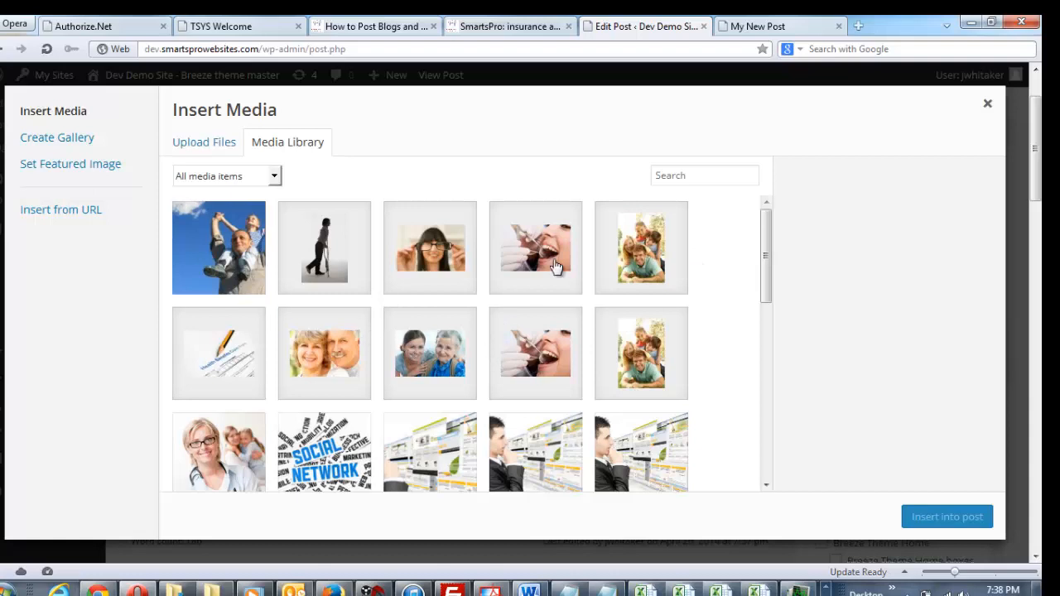
click(203, 146)
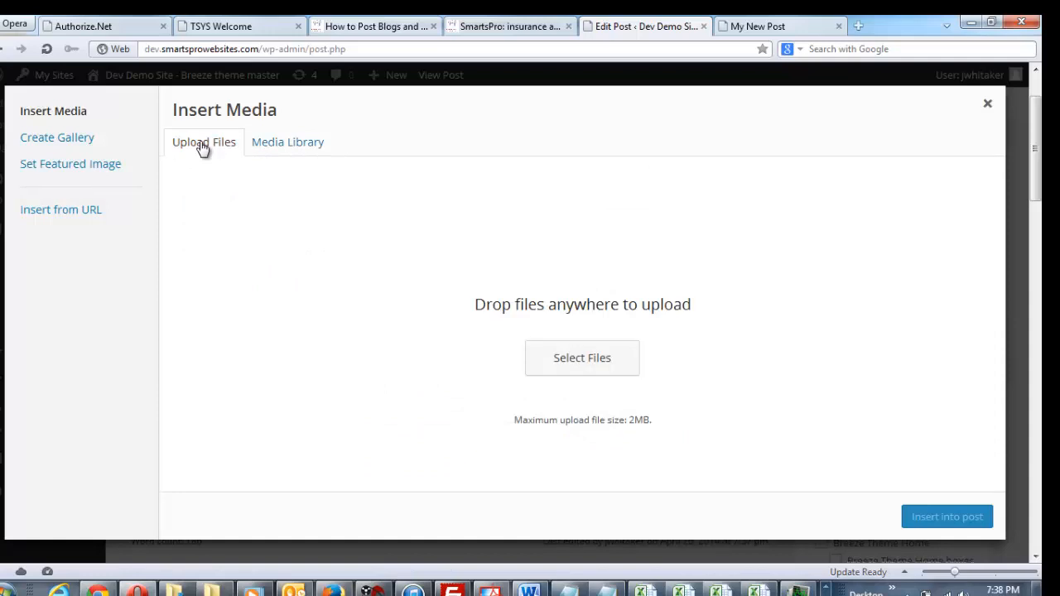
click(588, 358)
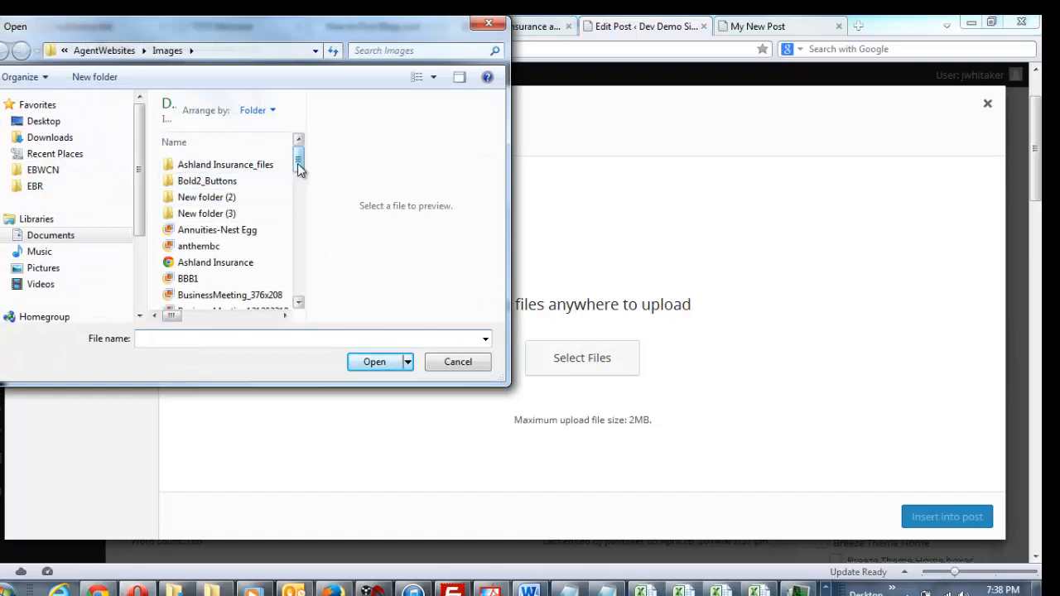
drag(299, 169, 261, 234)
click(213, 228)
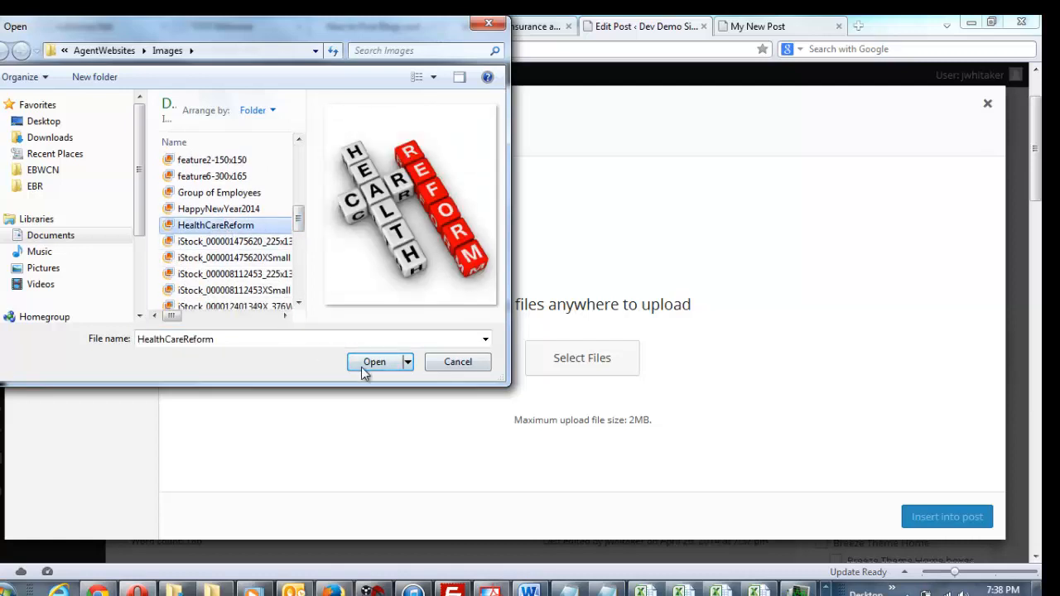
click(377, 362)
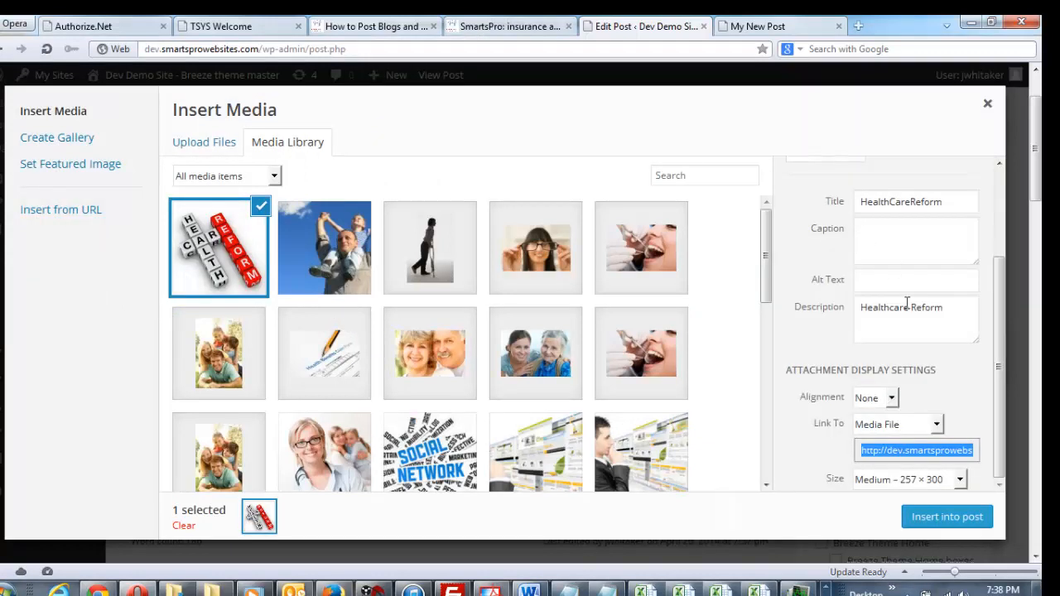
Step: Add the caption "Health Care Reform Can Be Puzzling" to the uploaded HealthCareReform image
scroll(990, 194, up, 3)
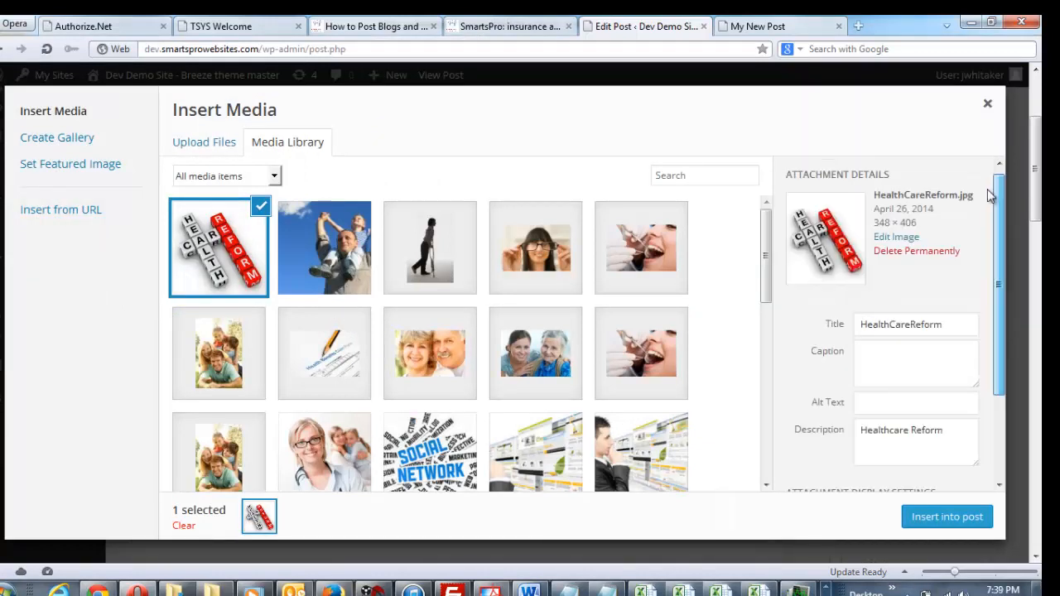
scroll(990, 195, down, 1)
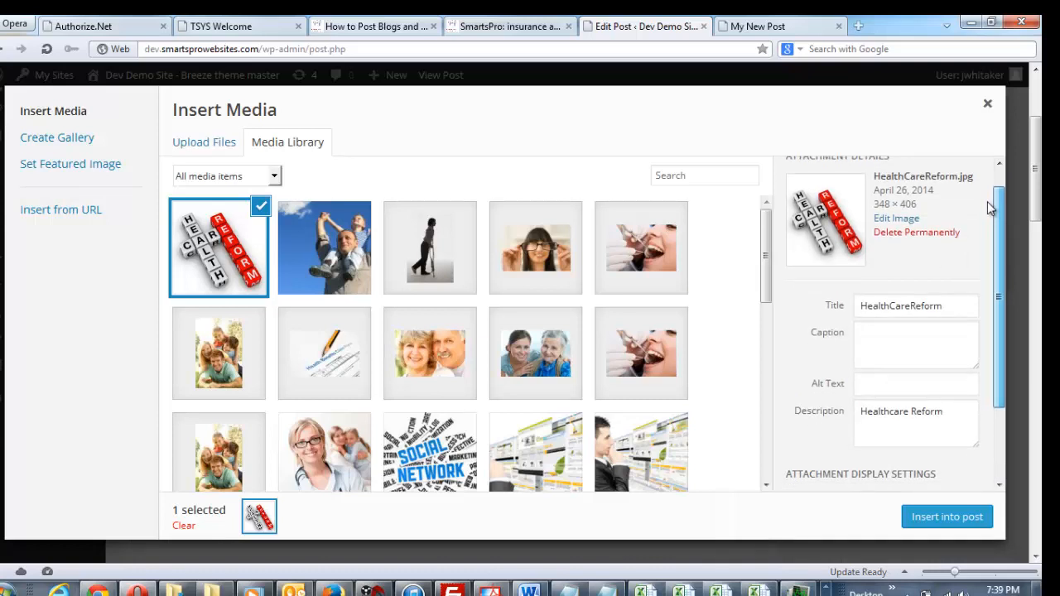
click(943, 308)
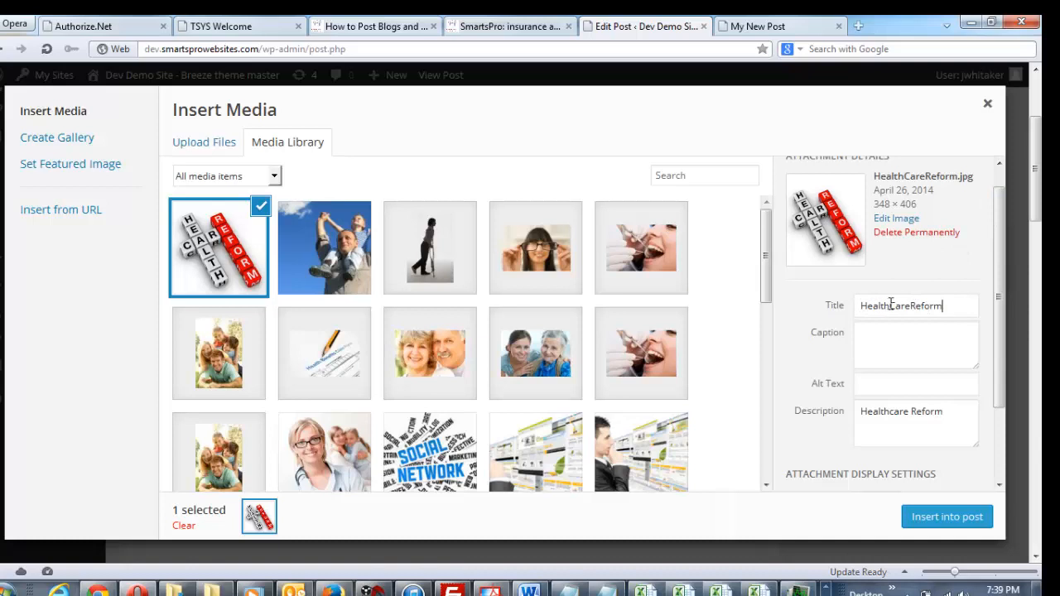
click(873, 342)
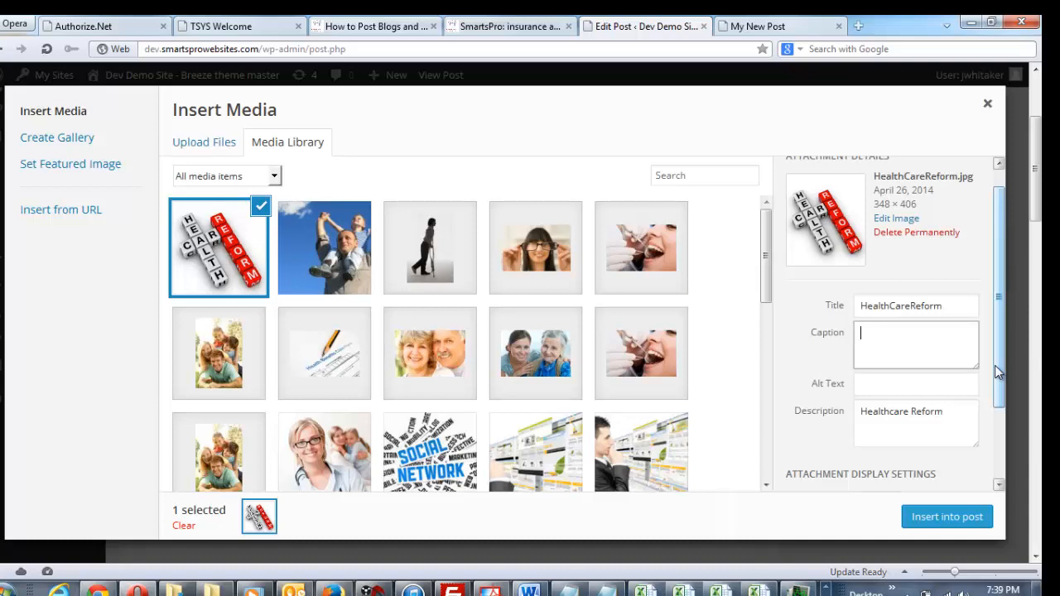
text(Health Care Reform Can Be Puzzling)
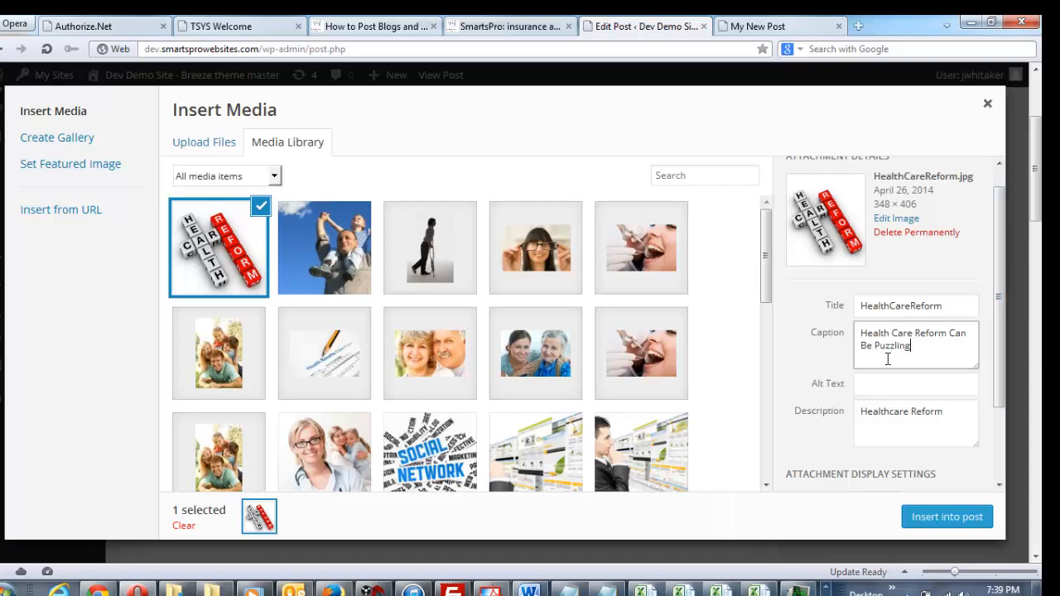
Step: Reuse the image's title as its alt text, spaced out as "Health Care Reform"
click(874, 389)
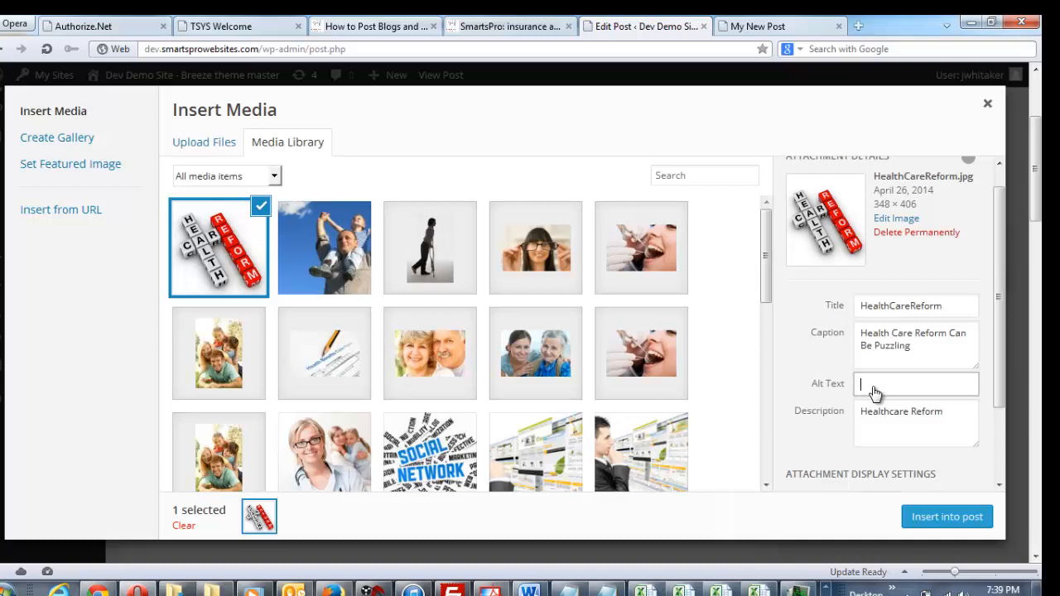
click(935, 303)
drag(950, 305, 846, 306)
key(ctrl+c)
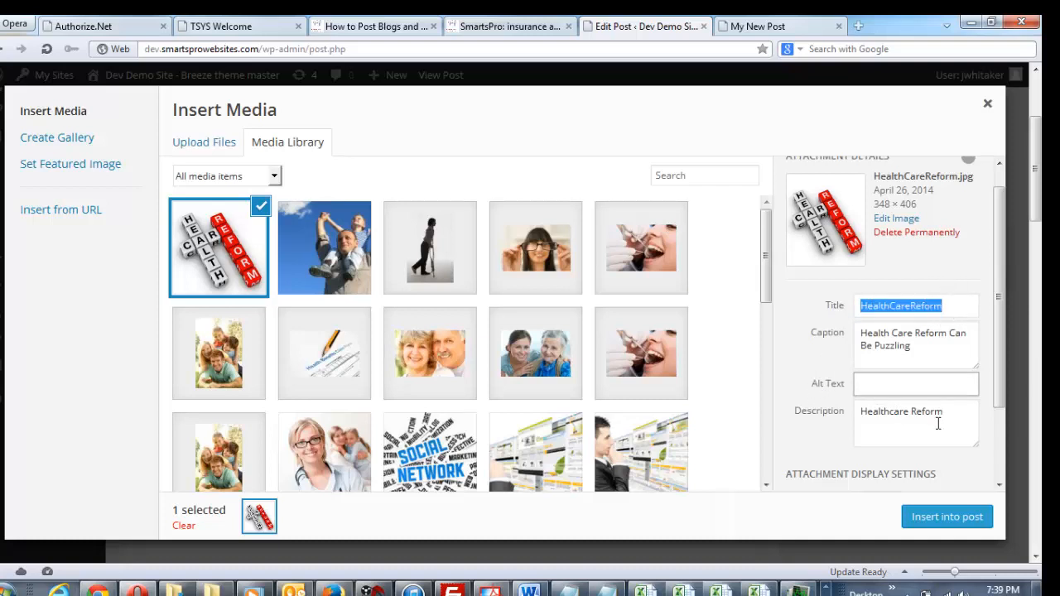
click(884, 383)
key(ctrl+v)
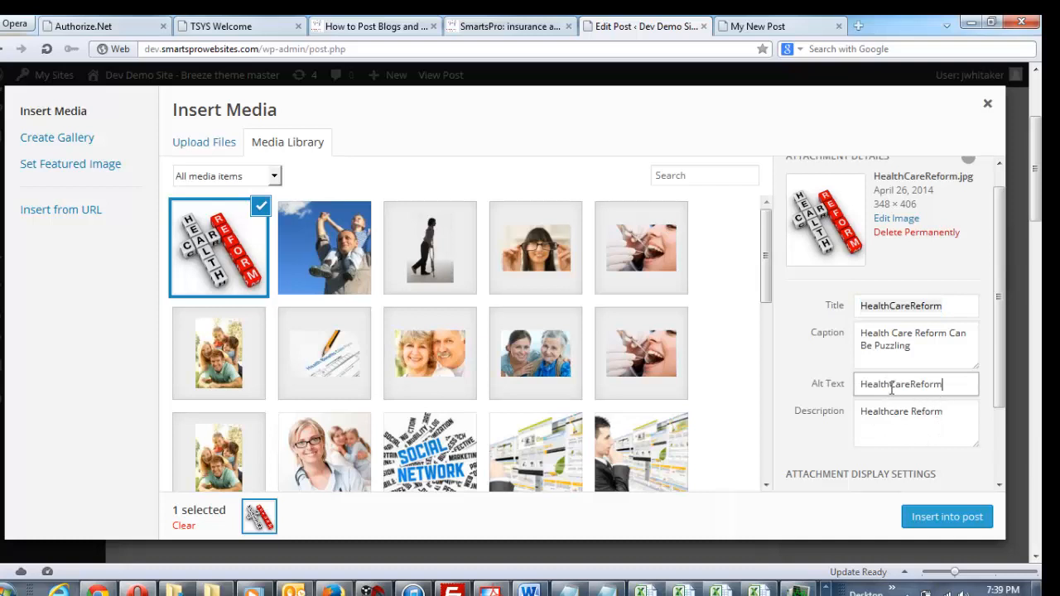
click(890, 384)
click(912, 385)
click(905, 433)
Step: Set the image's alignment to Right in the attachment display settings
scroll(895, 398, down, 1)
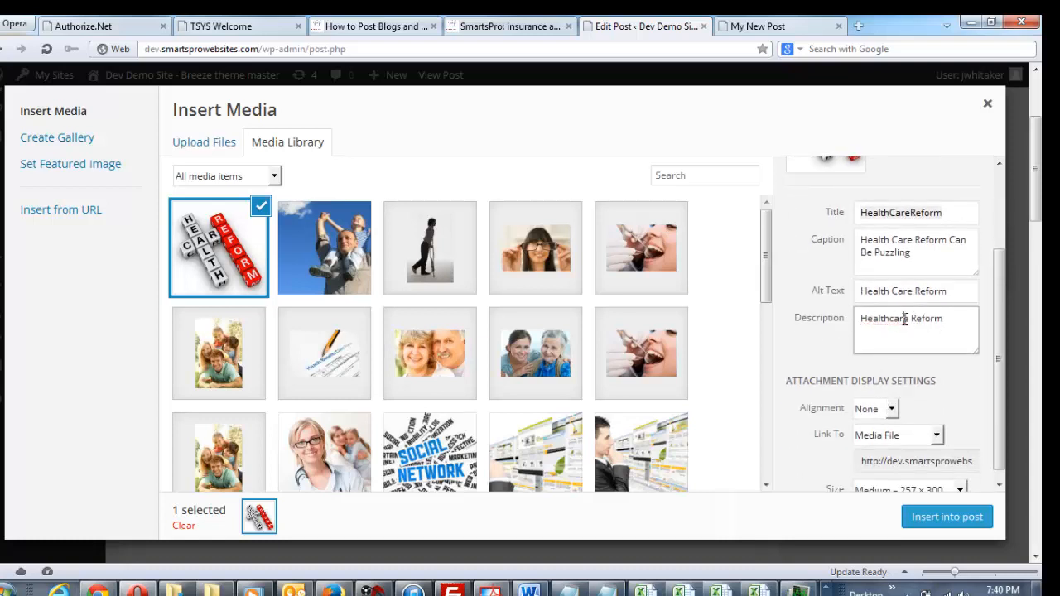
scroll(883, 357, down, 1)
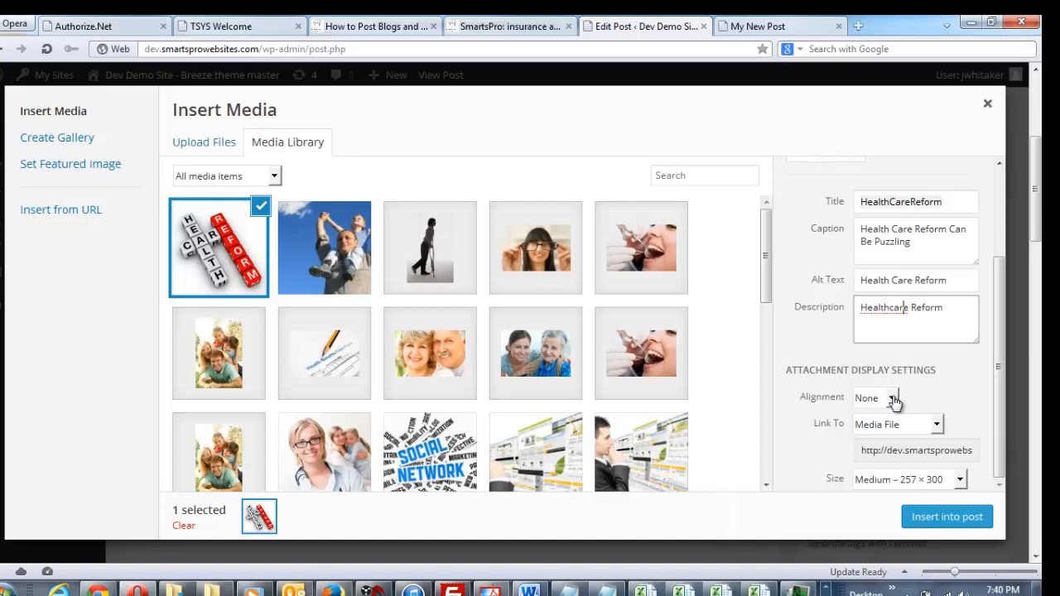
click(893, 400)
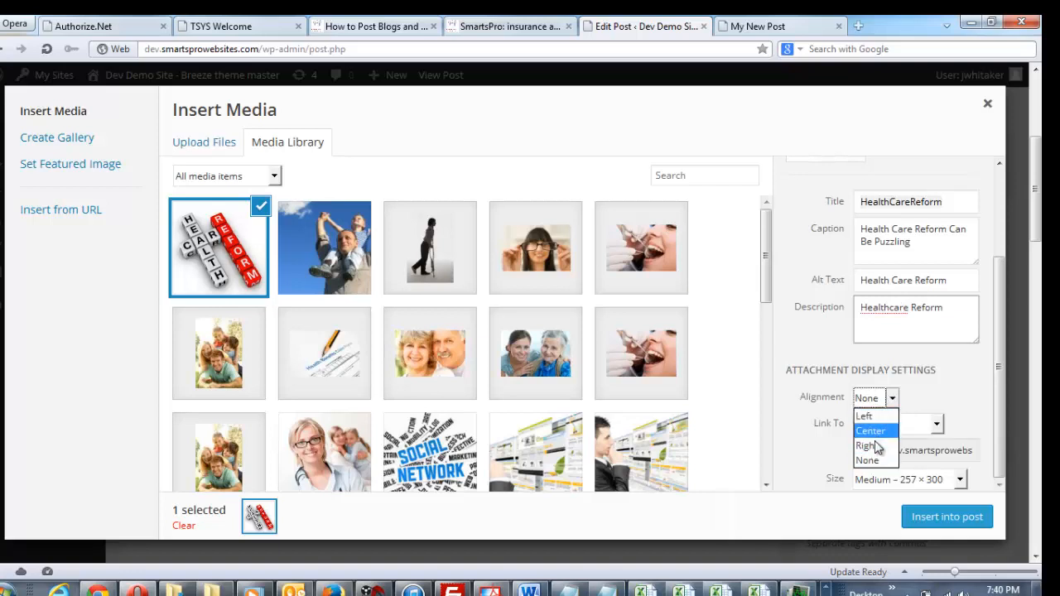
click(870, 447)
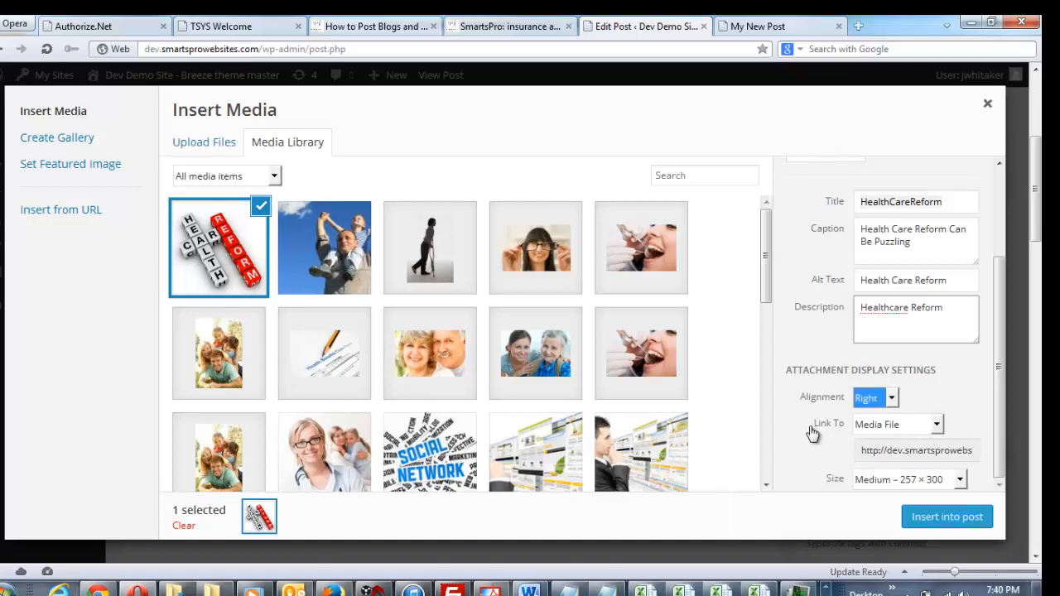
click(940, 425)
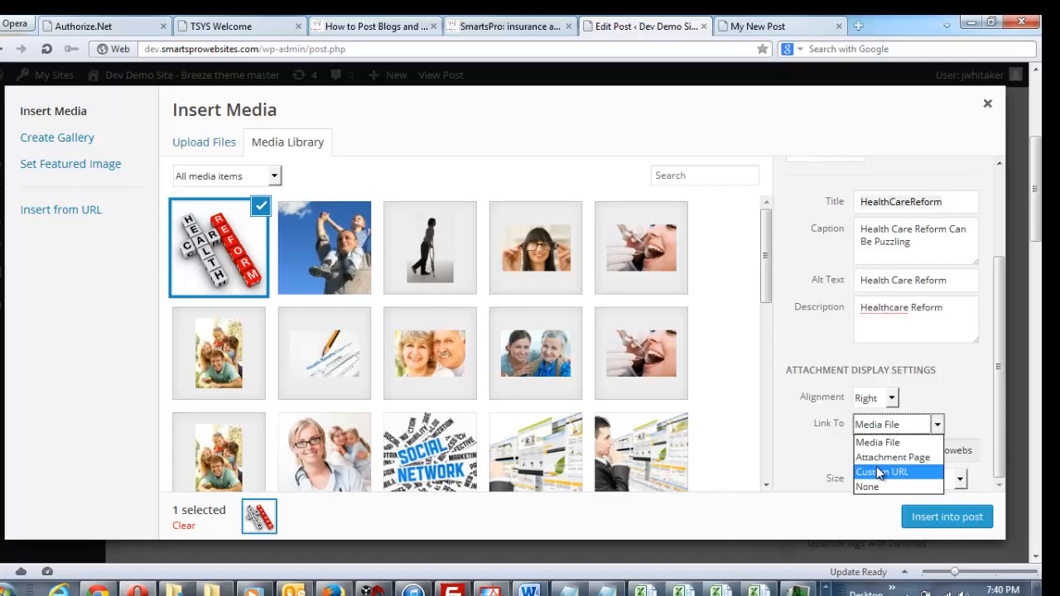
click(880, 472)
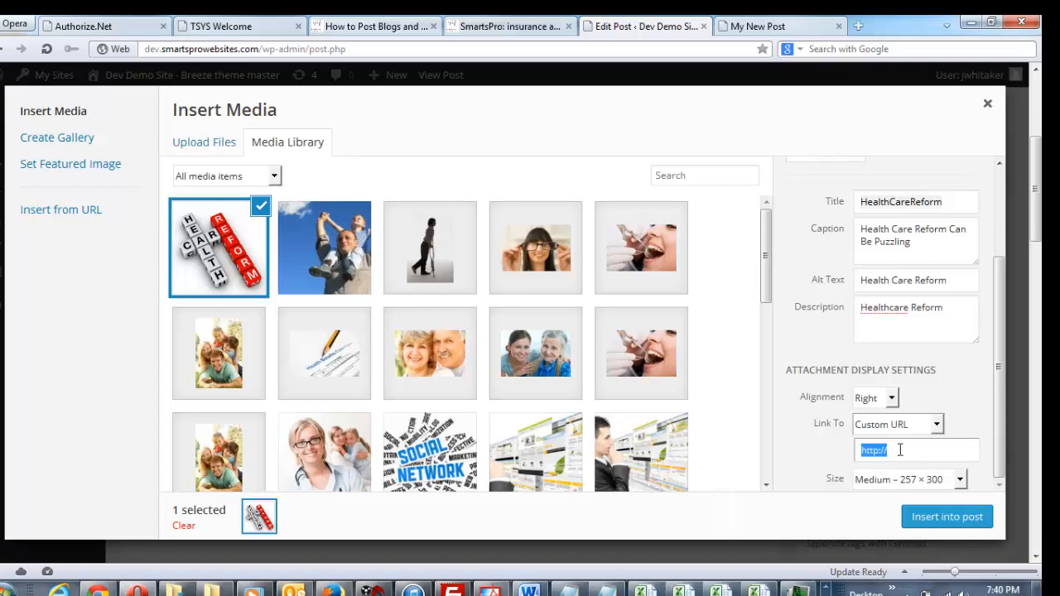
click(900, 450)
click(903, 450)
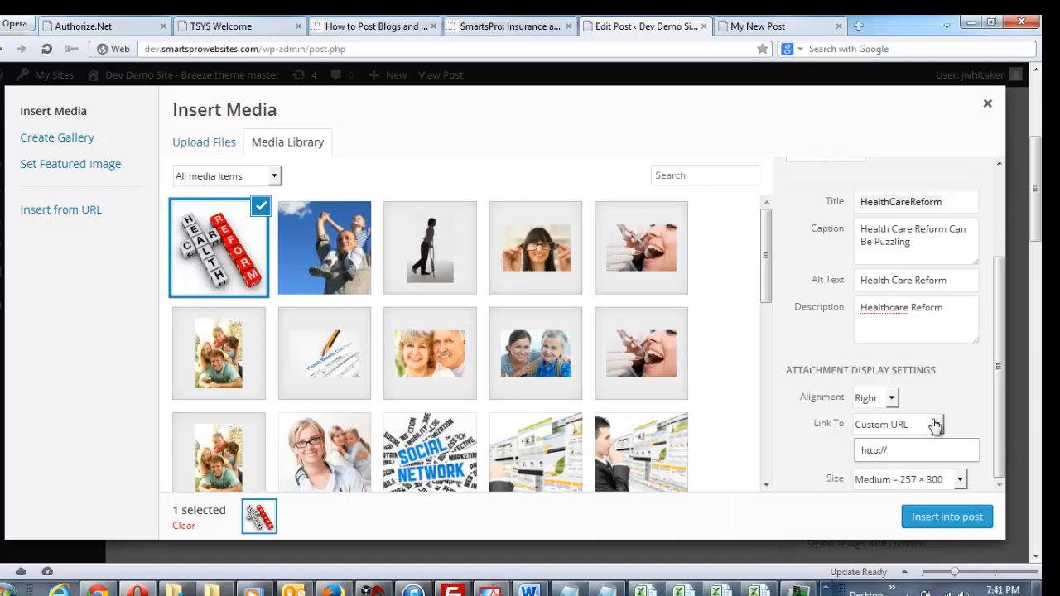
Step: Insert the image into the post with its link set to None and its size set to Medium – 257 × 300
click(935, 425)
click(870, 487)
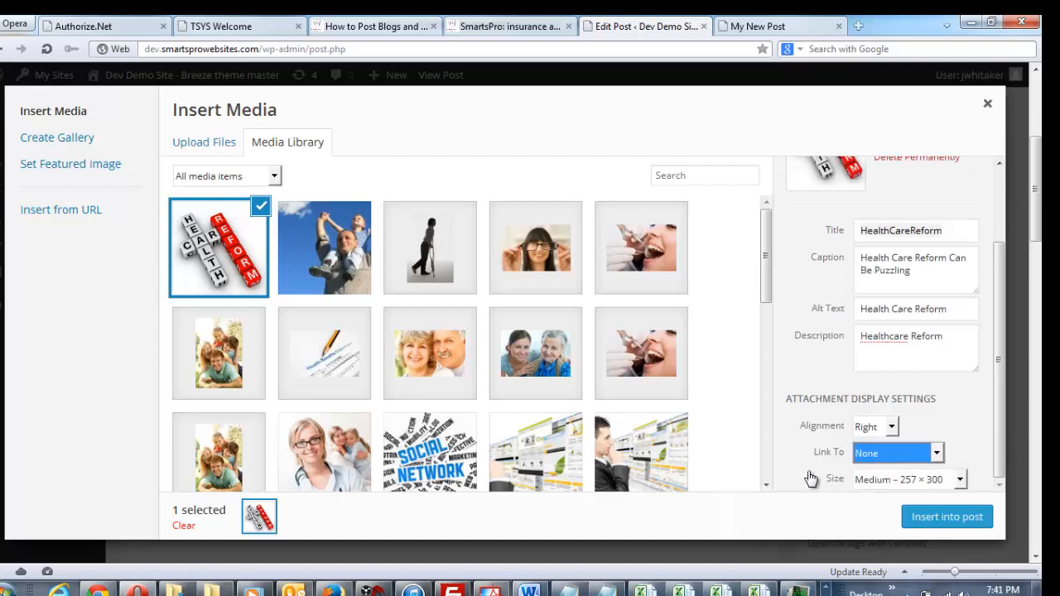
click(864, 479)
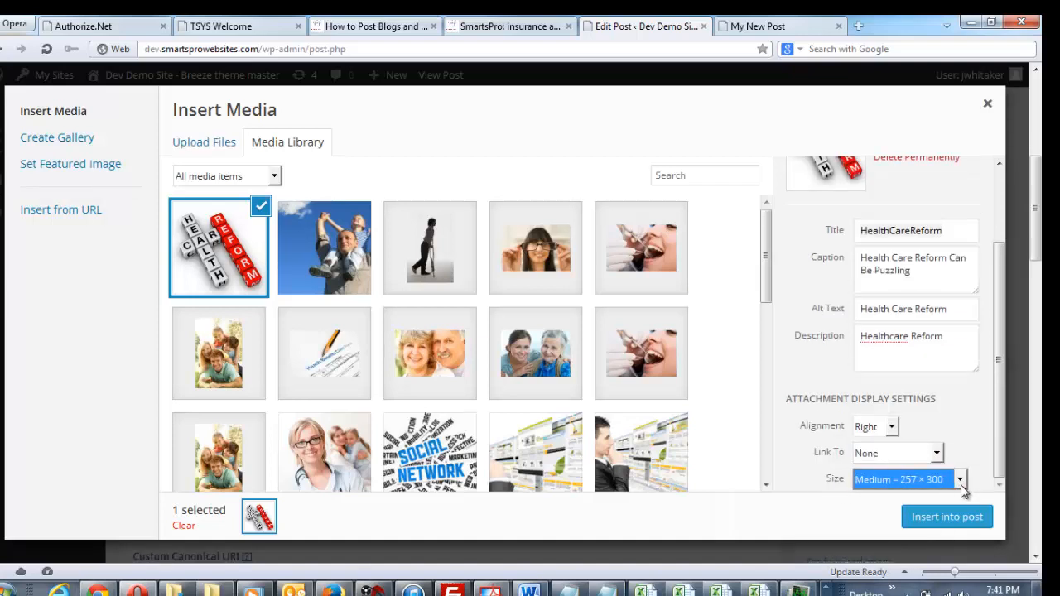
click(960, 481)
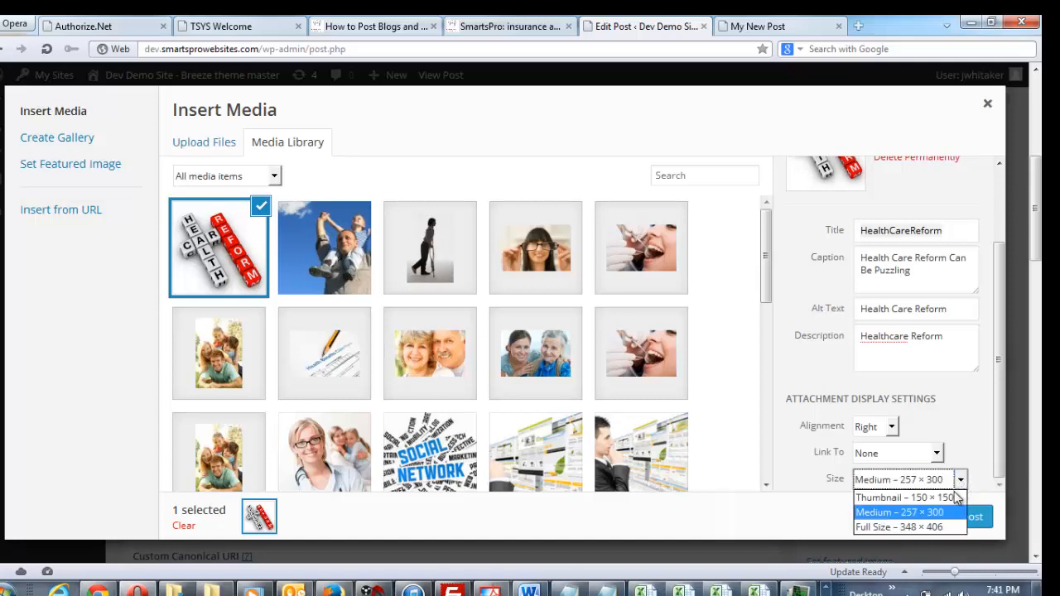
click(915, 516)
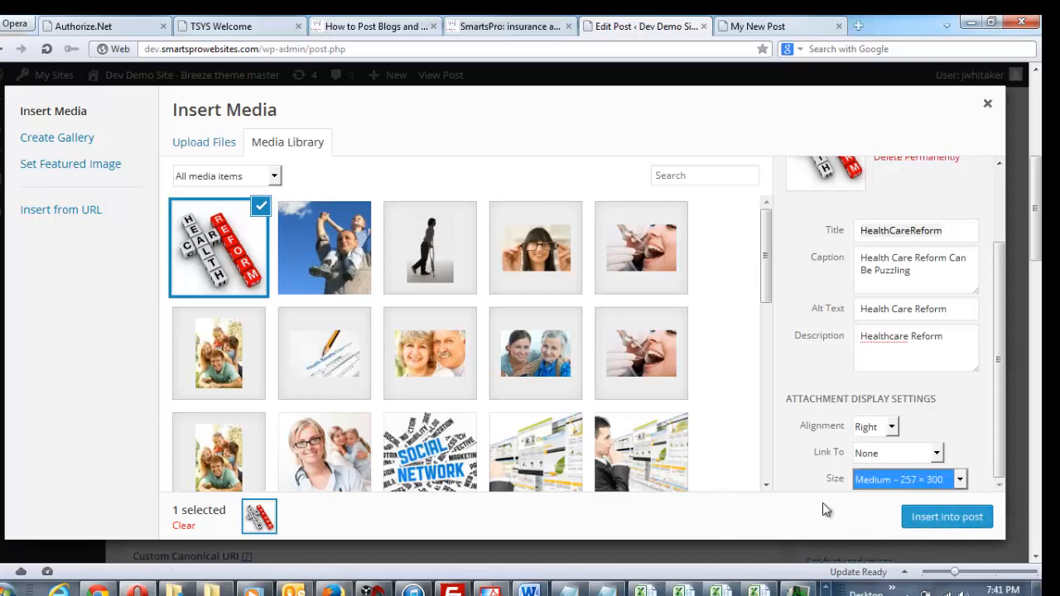
click(947, 515)
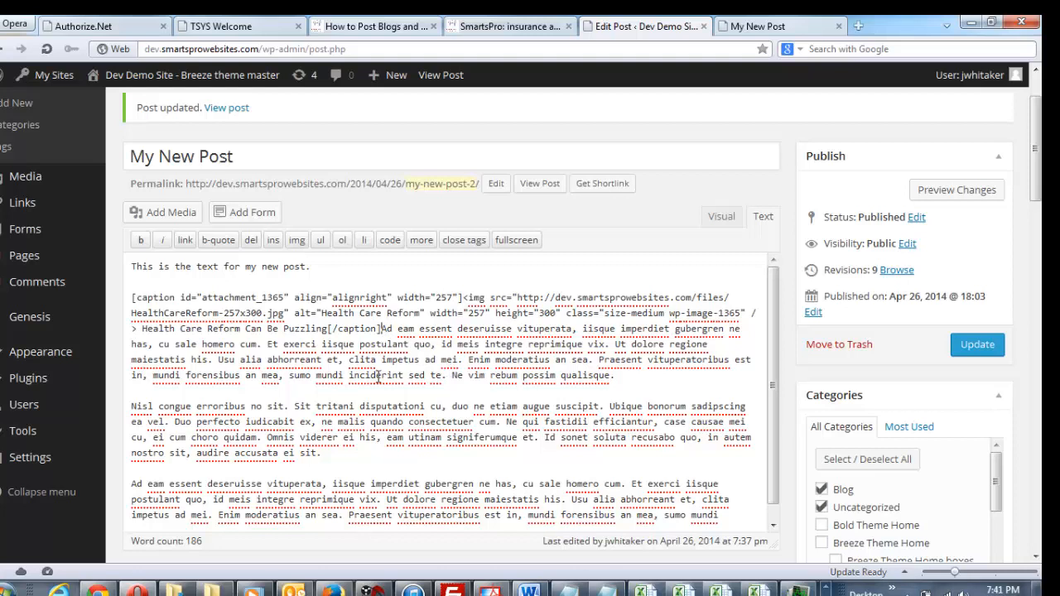
Step: Separate the image's caption code from the following paragraph with a blank line and switch the post editor to Visual mode
scroll(381, 377, down, 1)
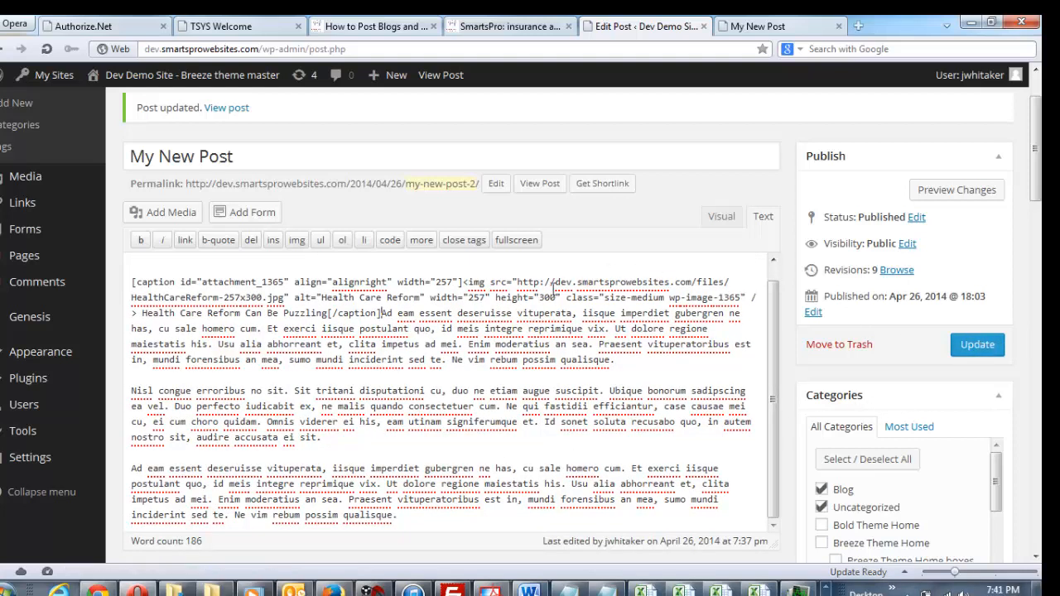
click(762, 218)
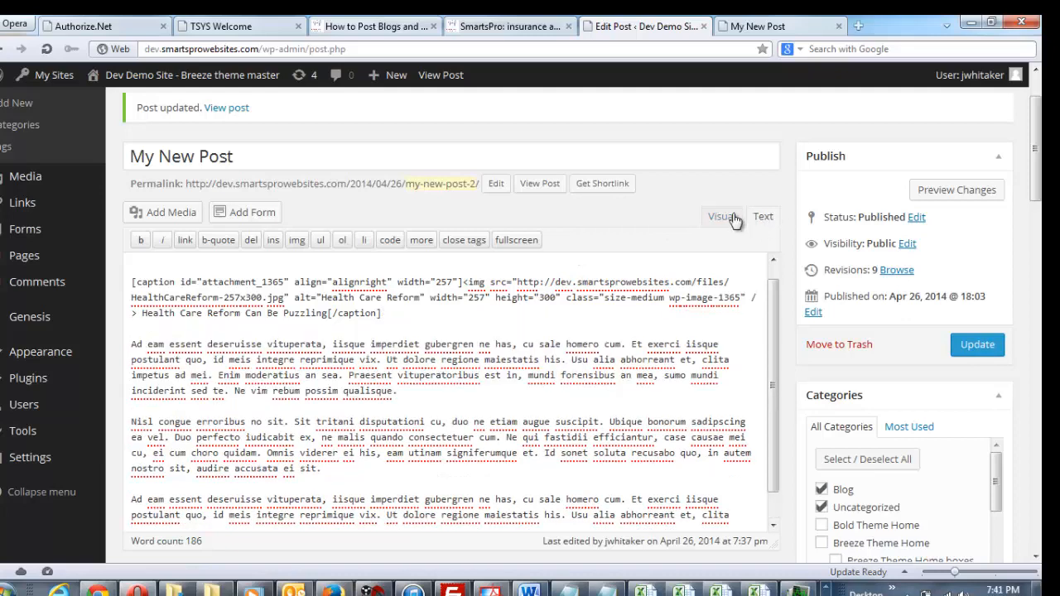
click(722, 218)
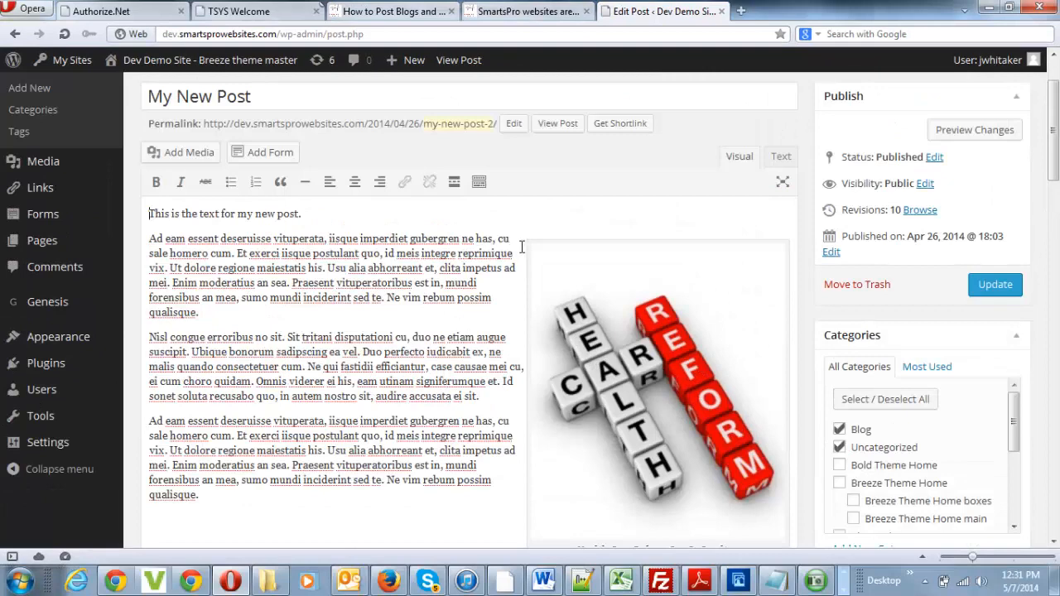
Step: Resize the Health Care Reform image within the post to about 254 × 296 px
scroll(521, 247, down, 1)
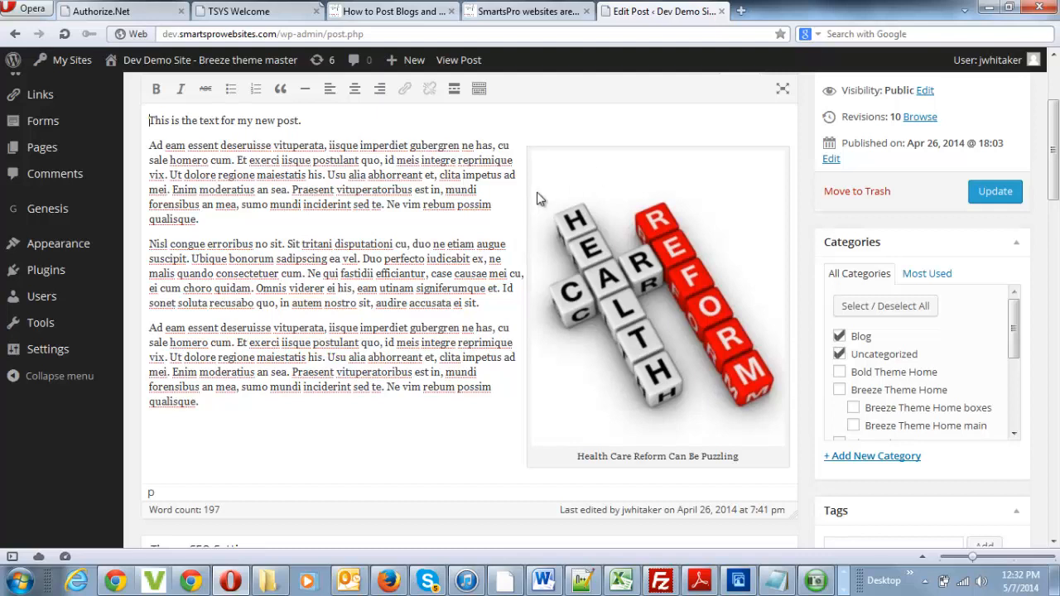
click(602, 196)
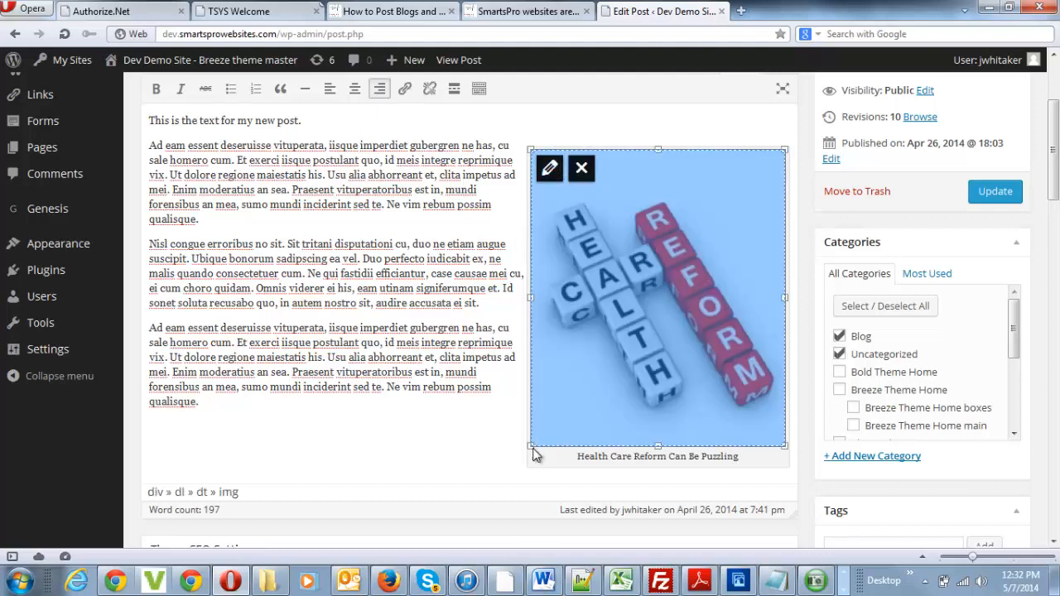
drag(532, 448, 640, 311)
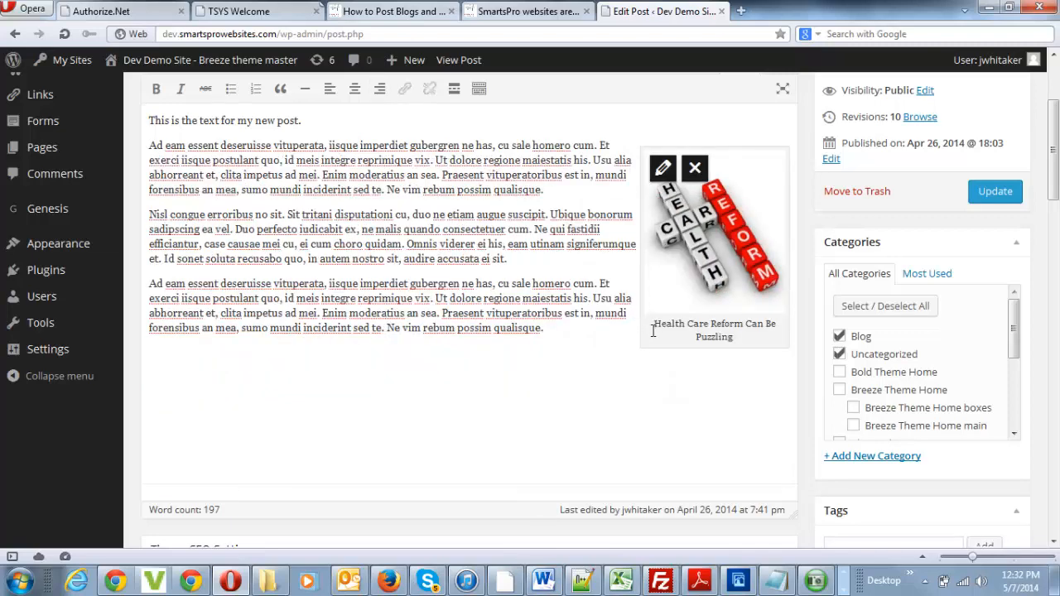
click(639, 348)
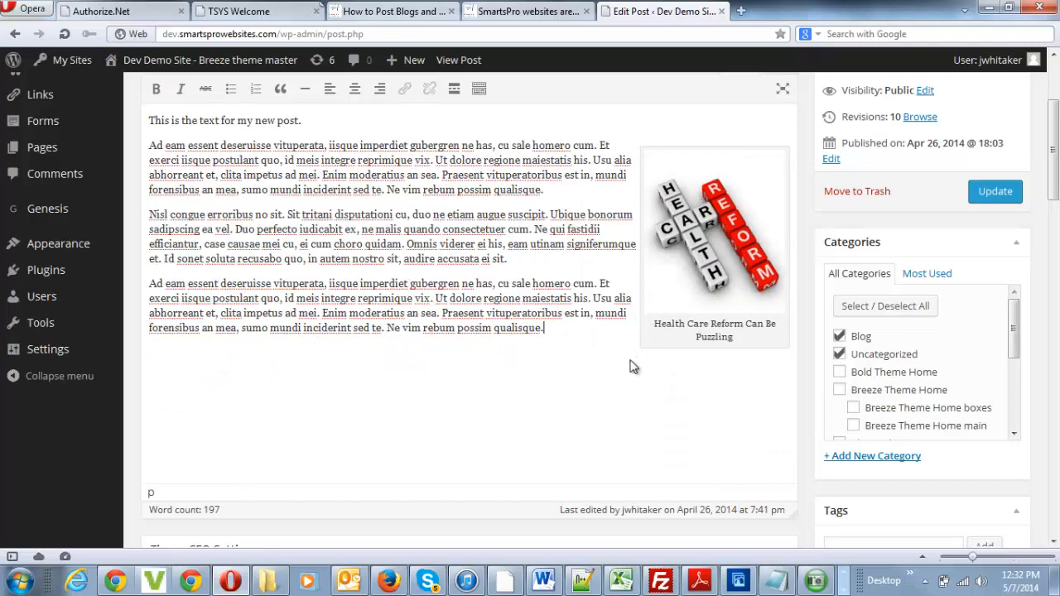
click(676, 306)
drag(643, 314, 580, 394)
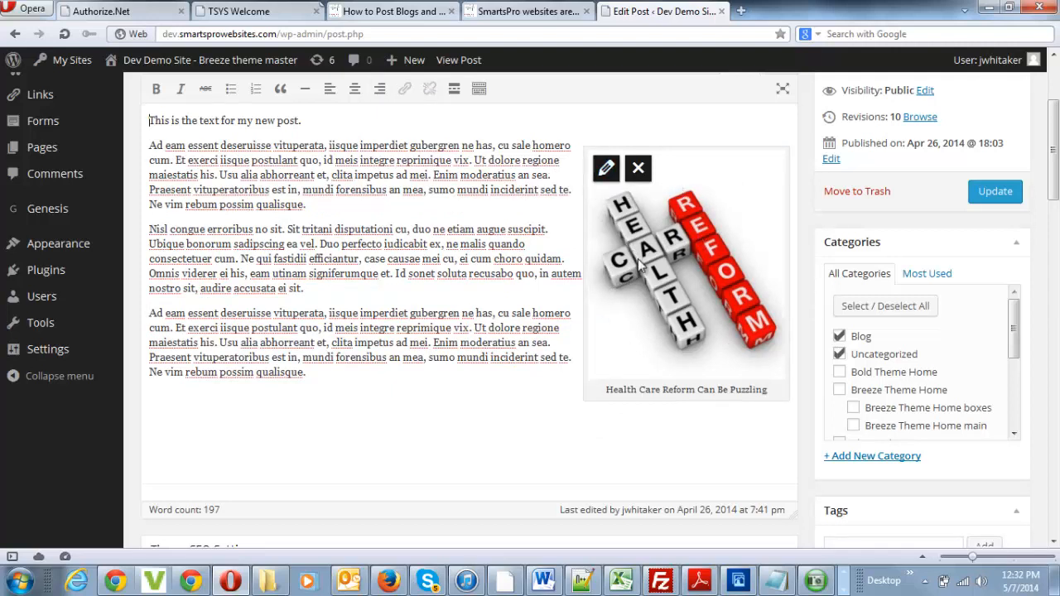
Step: Open the Health Care Reform image's details for editing and set its link target to Custom URL
click(608, 170)
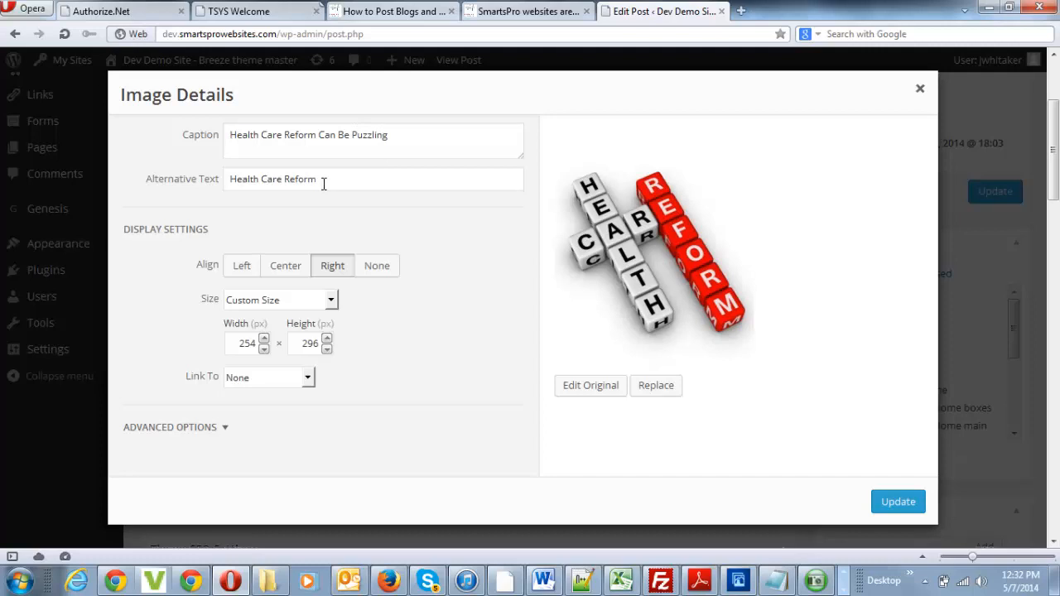
click(241, 343)
click(308, 378)
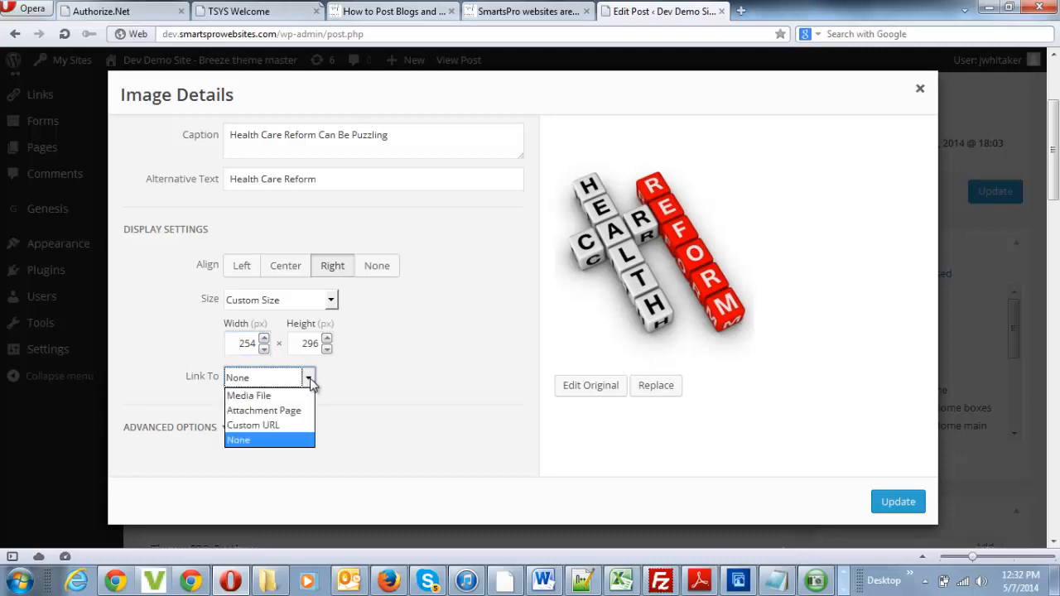
click(286, 426)
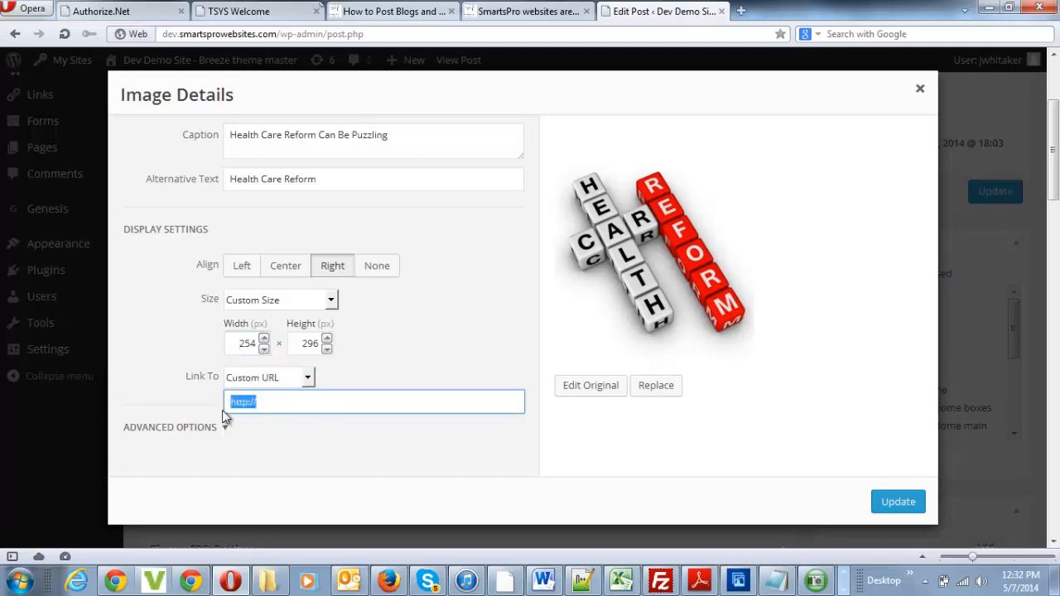
click(210, 447)
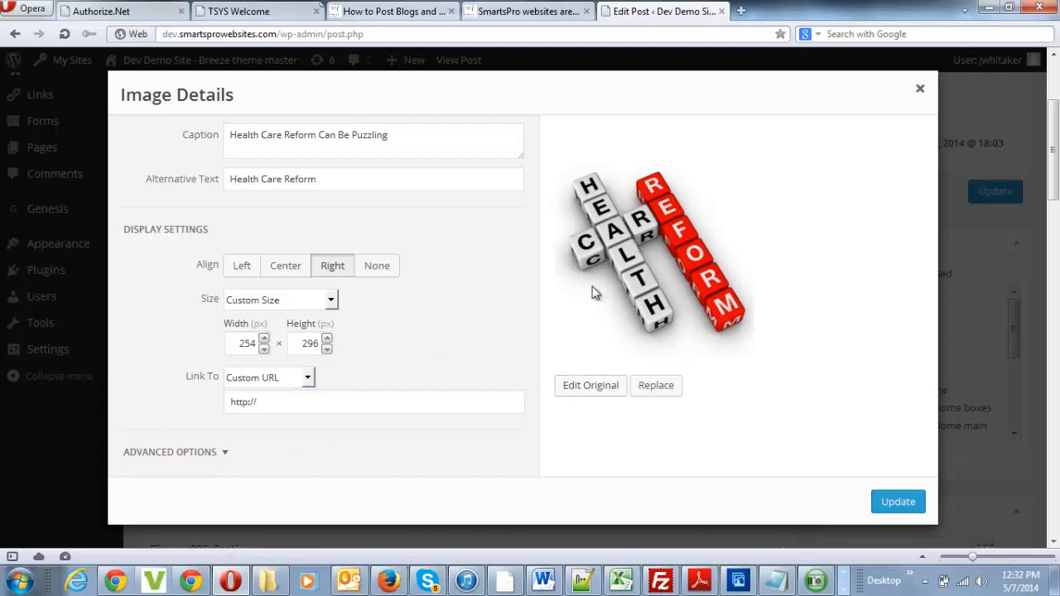
Step: View the media library choices for replacing the image, return without replacing it, and close the image details
click(658, 390)
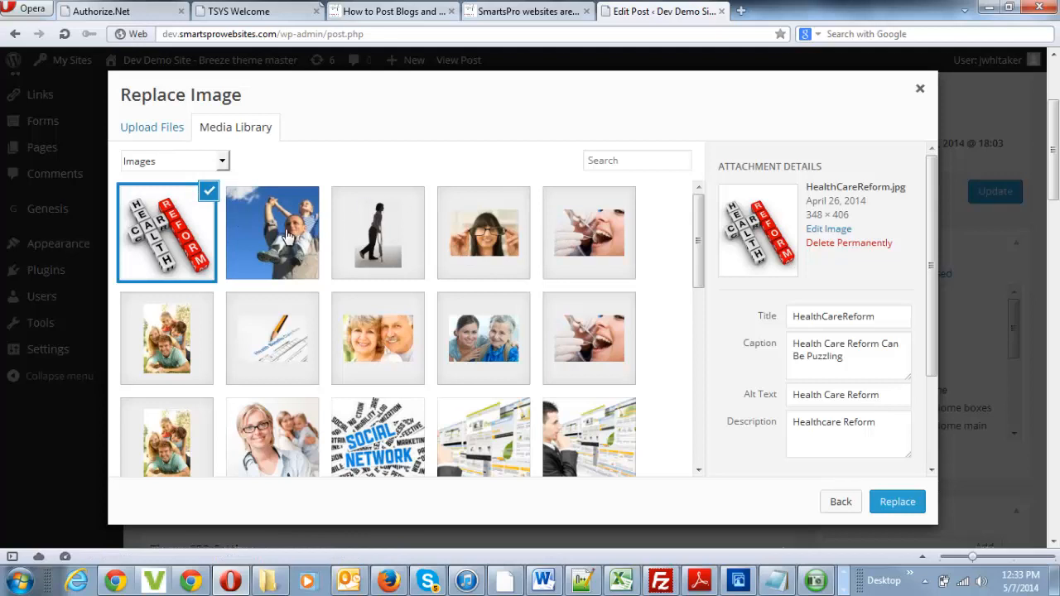
click(845, 503)
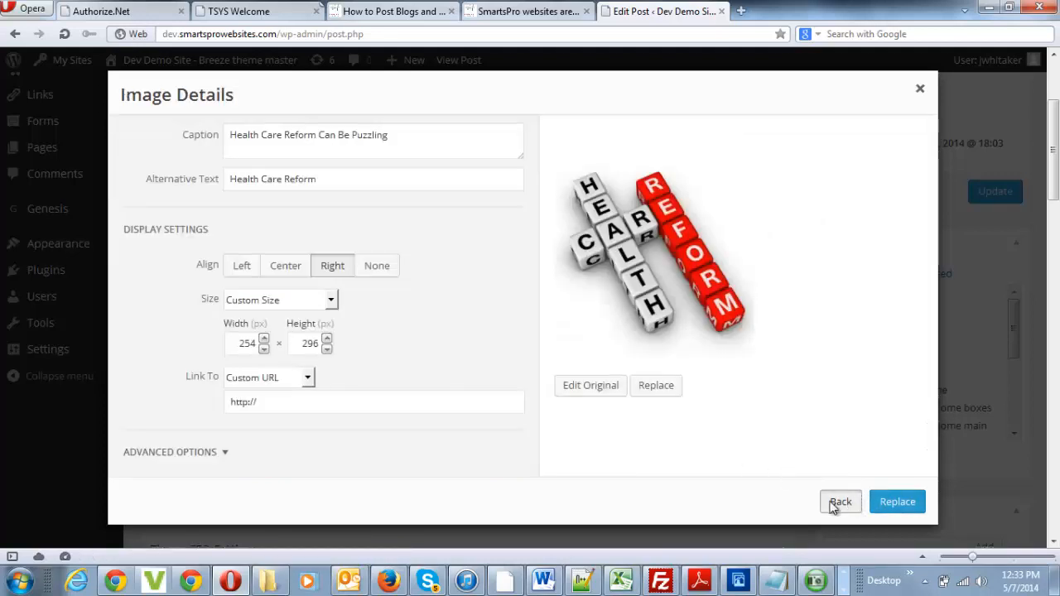
click(897, 503)
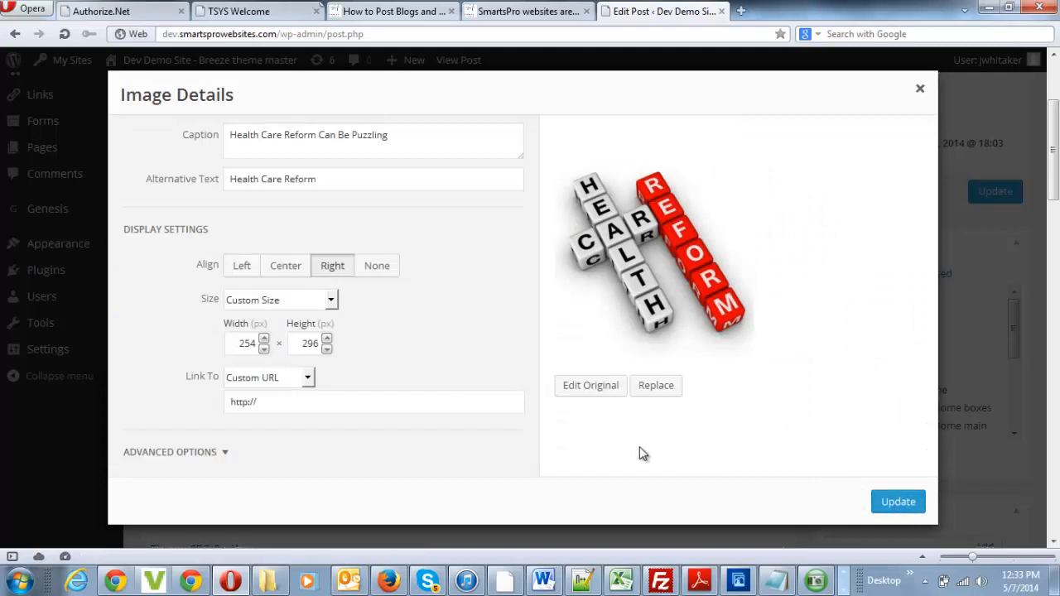
click(919, 91)
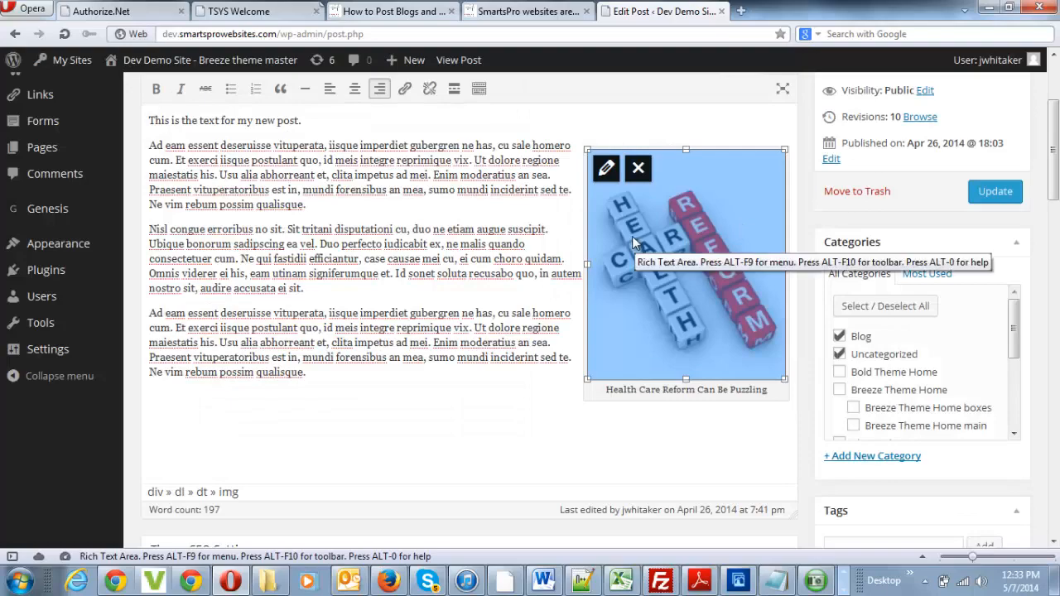
Step: Update the published post My New Post with the inserted image
scroll(543, 400, up, 2)
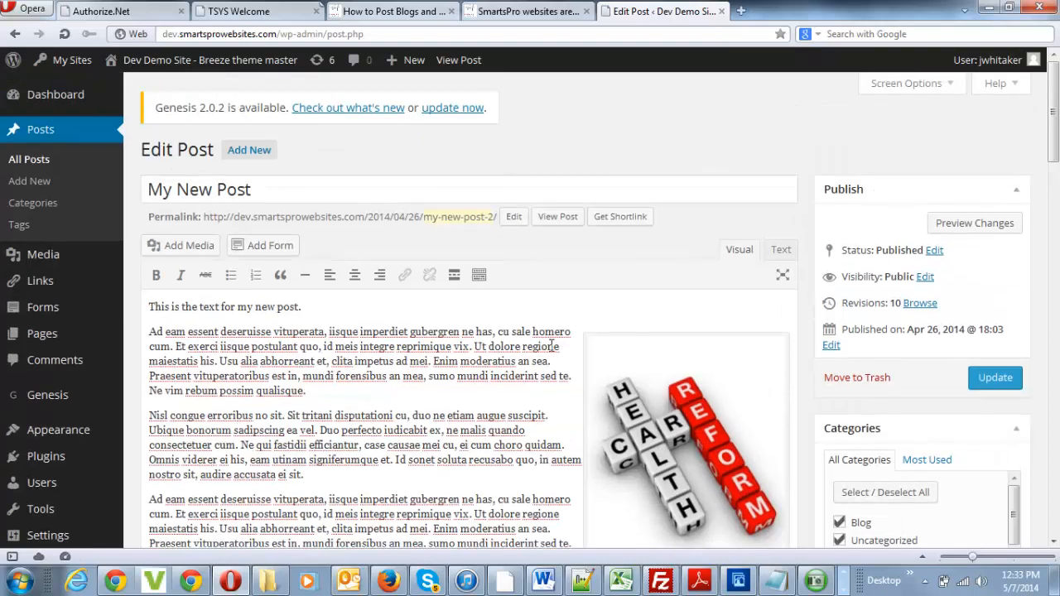
scroll(571, 356, down, 3)
scroll(659, 370, up, 1)
scroll(660, 370, up, 3)
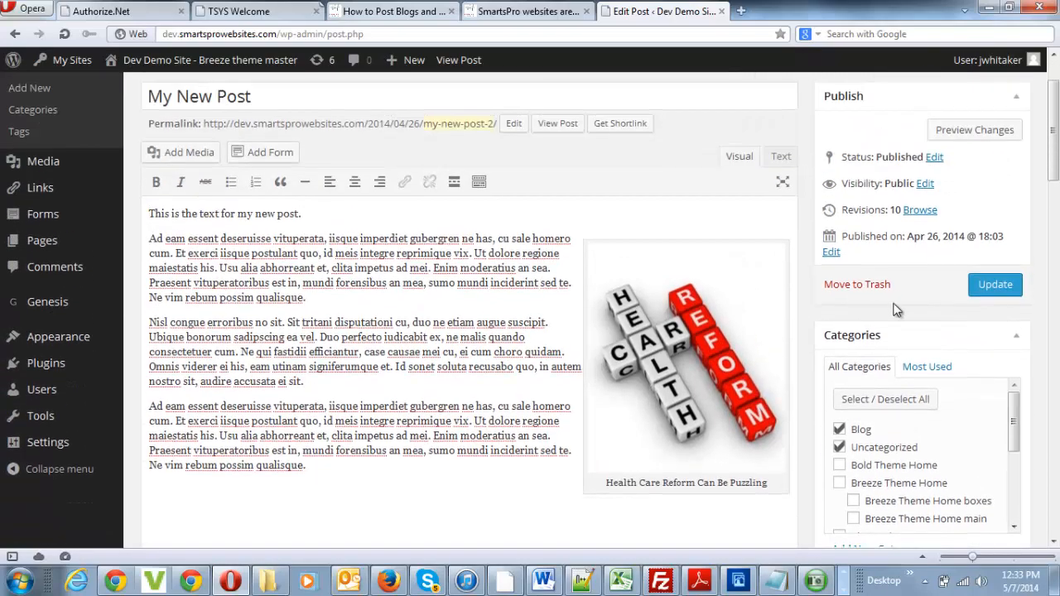
click(996, 286)
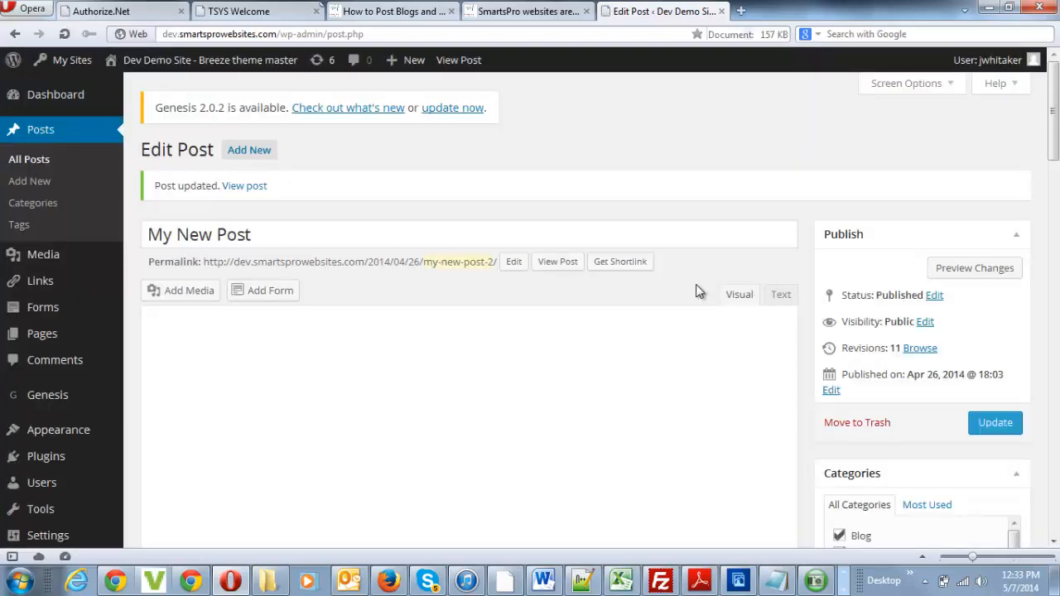
Step: View the updated post on the live site and examine the image's placement, caption and text wrapping
scroll(686, 287, down, 1)
scroll(680, 269, down, 1)
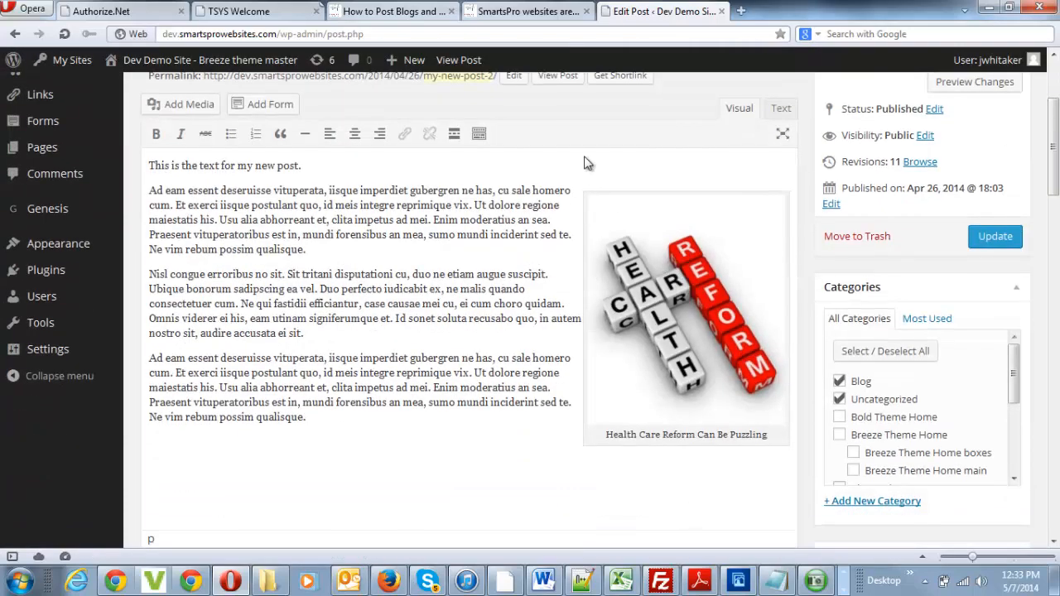
scroll(580, 170, up, 2)
click(557, 263)
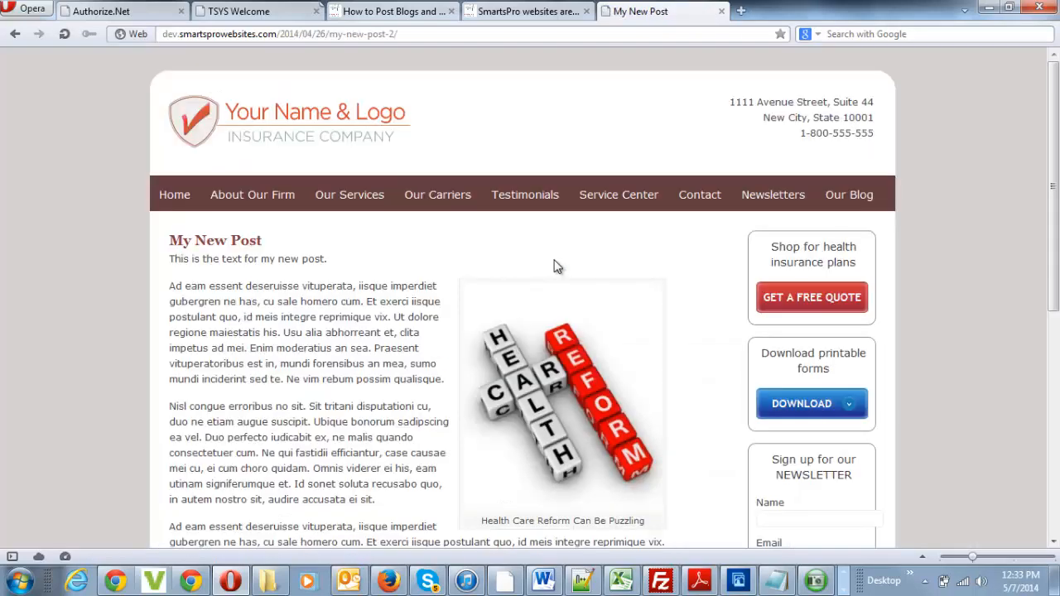
scroll(513, 253, down, 2)
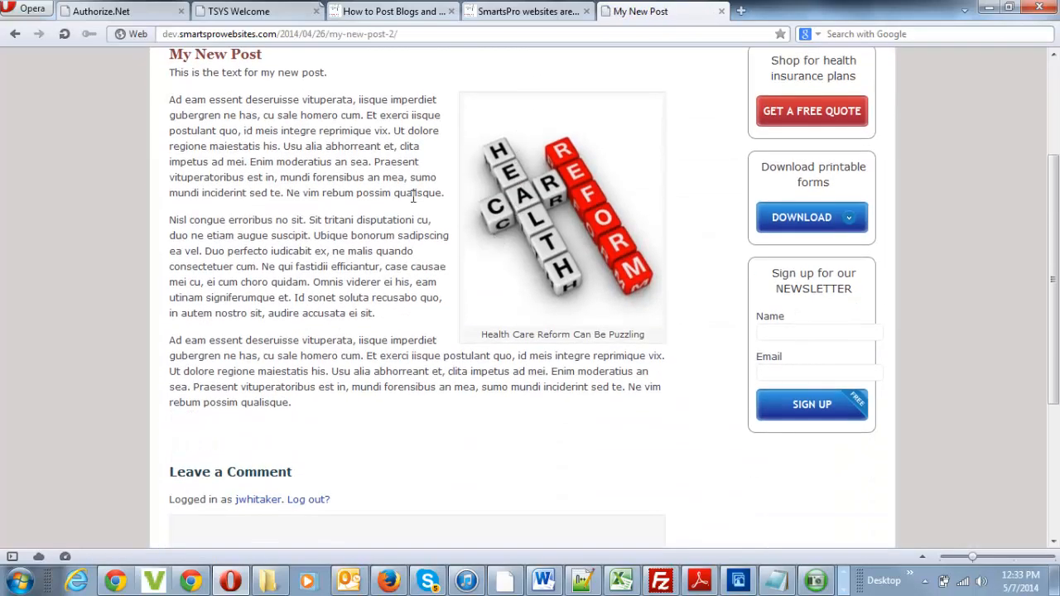
scroll(414, 206, down, 2)
scroll(411, 197, up, 1)
scroll(412, 196, up, 3)
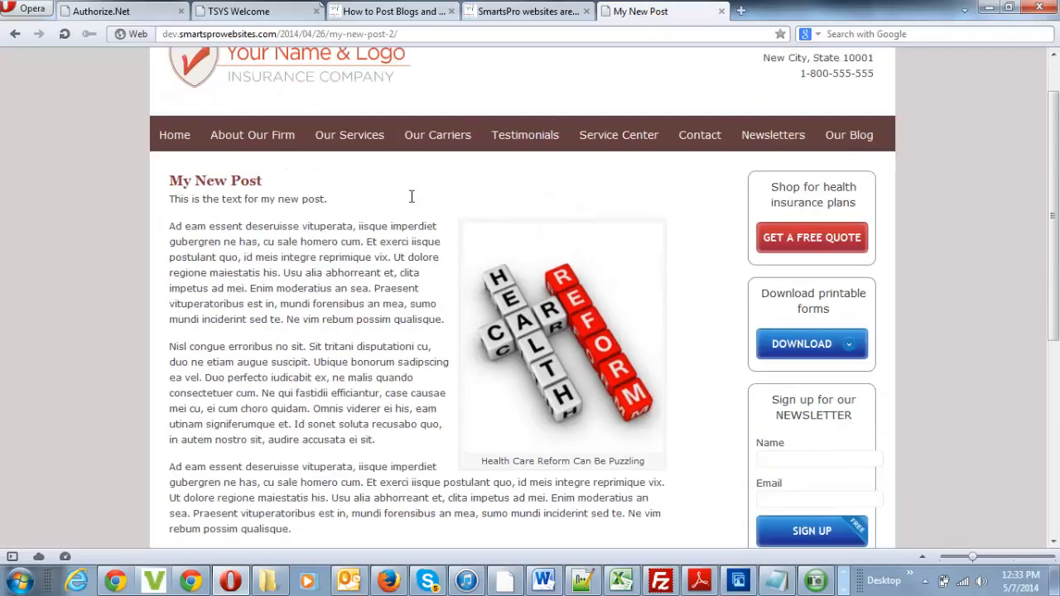